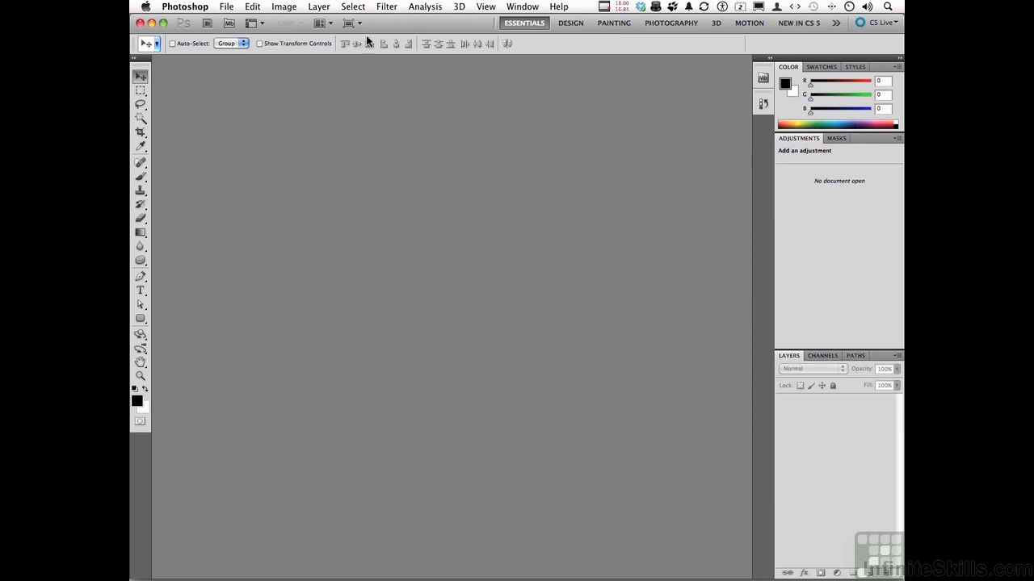
# Browse the C 12 Work Folder in Bridge and open AA_Snake_River.psd and AnselAdams.psd
pyautogui.click(229, 7)
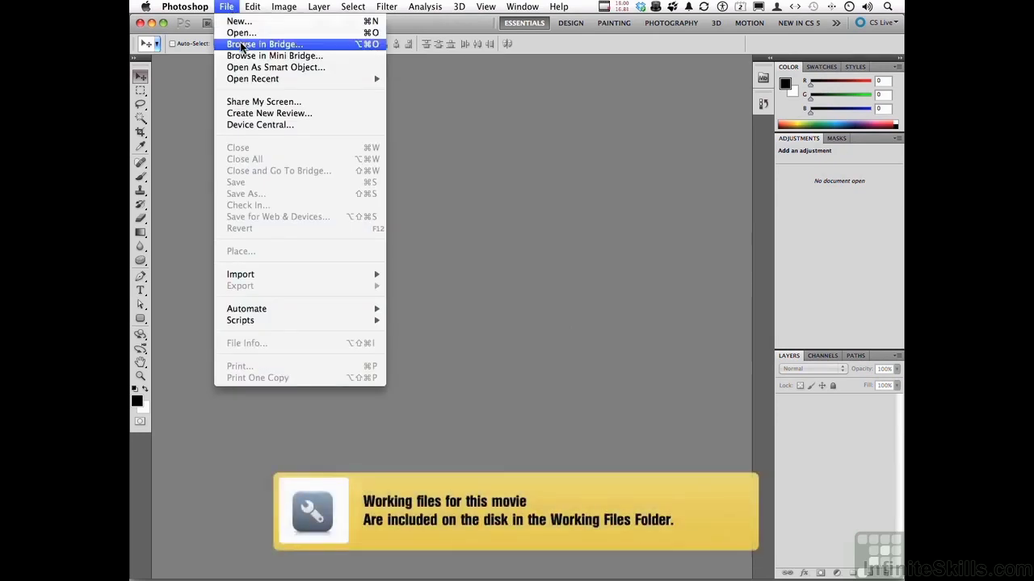
pyautogui.click(244, 45)
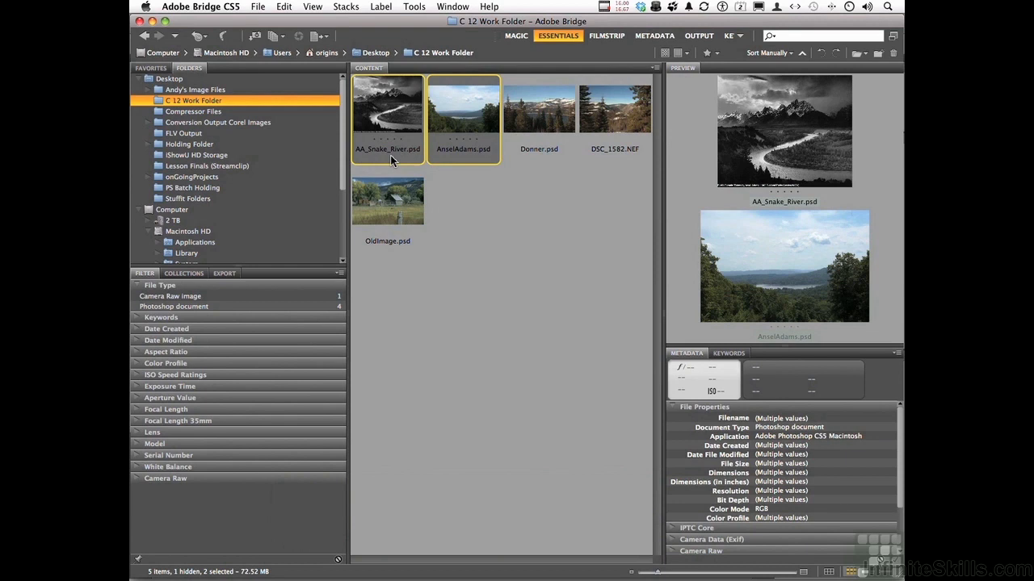
pyautogui.doubleClick(467, 125)
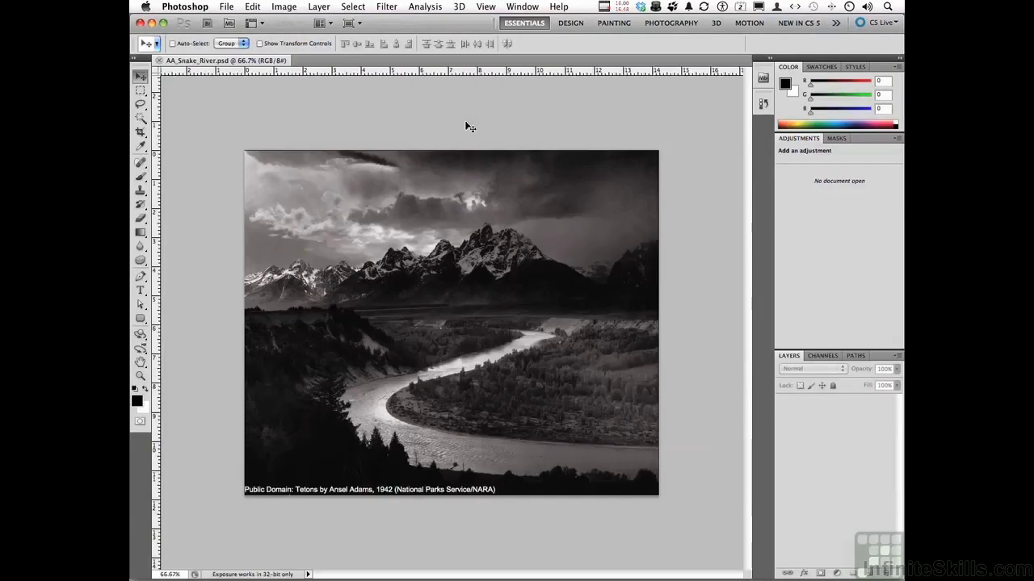
# Bring AA_Snake_River.psd forward and fit it to the window
pyautogui.click(226, 60)
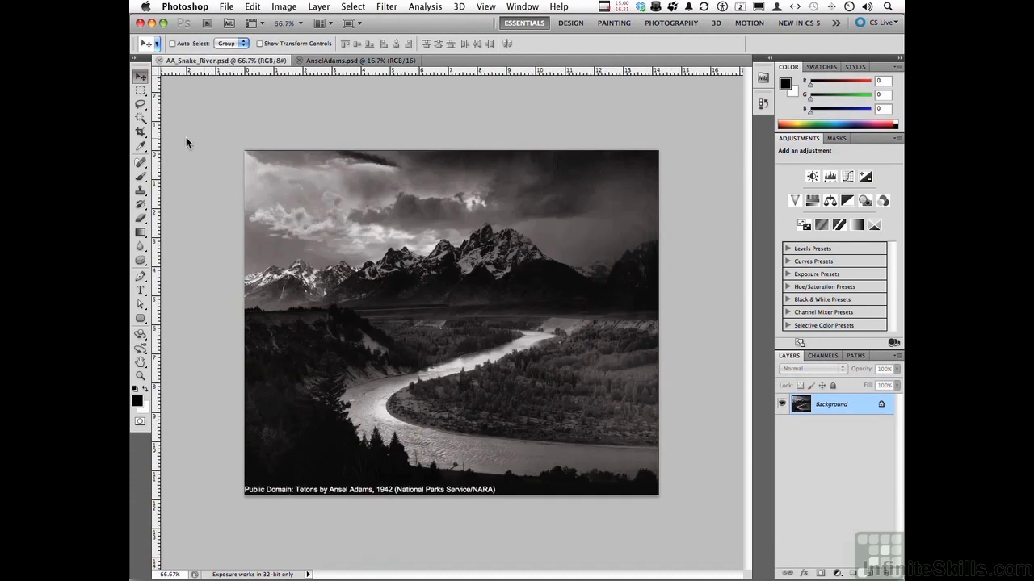
pyautogui.doubleClick(140, 365)
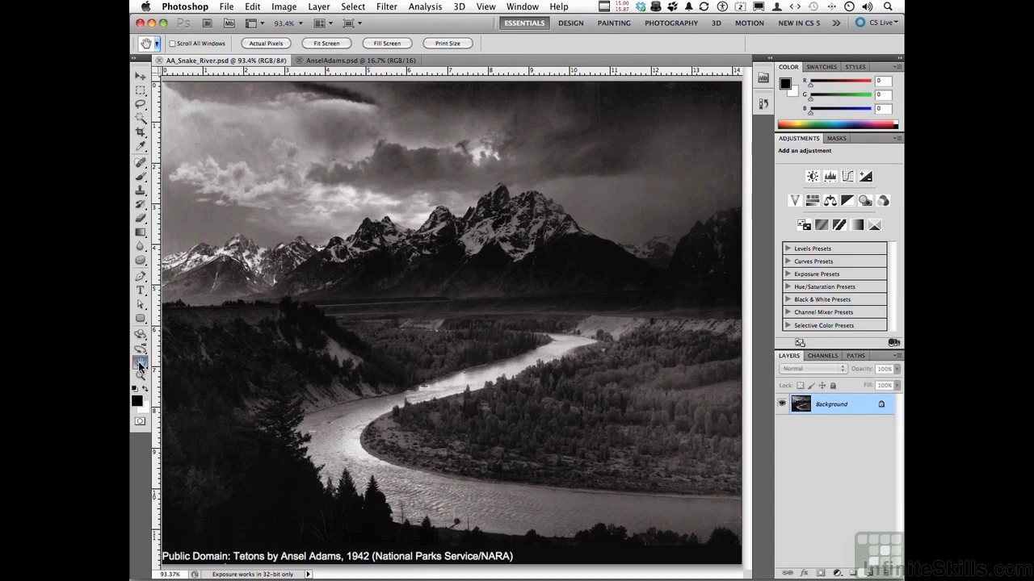
# Fit AnselAdams.psd to the window and add a Channel Mixer layer with a floating Adjustments panel
pyautogui.click(338, 61)
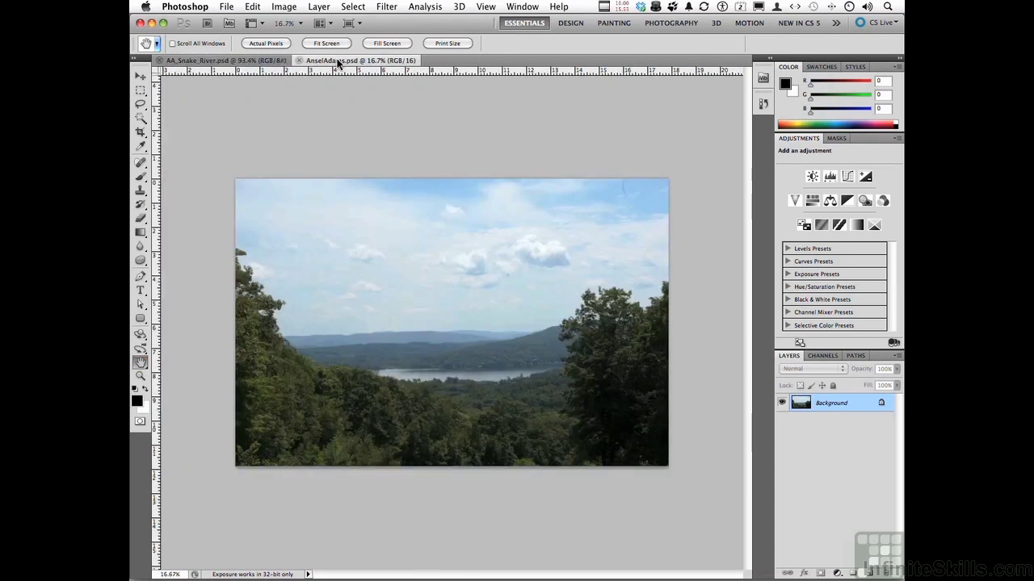
pyautogui.doubleClick(140, 365)
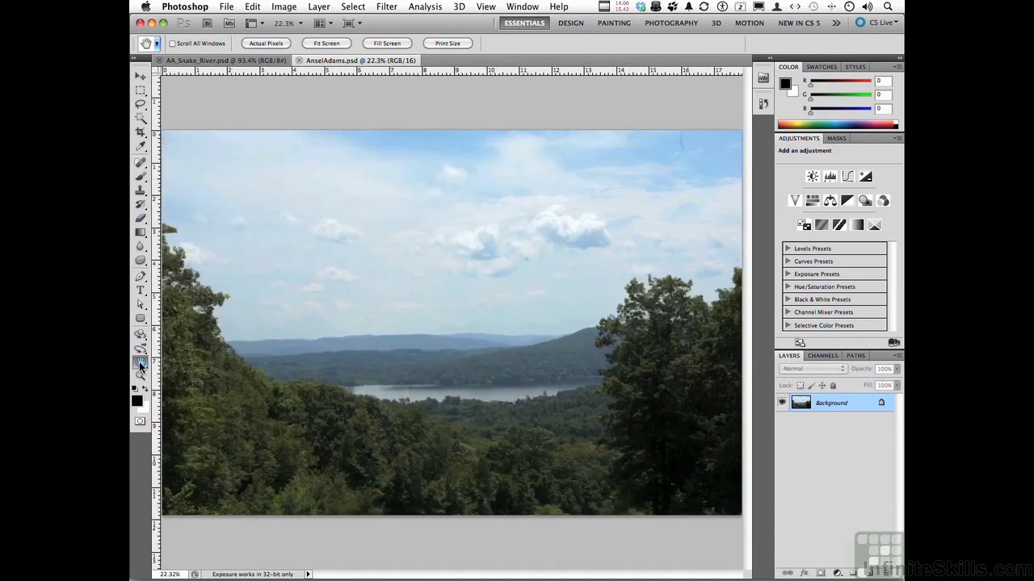
pyautogui.click(837, 574)
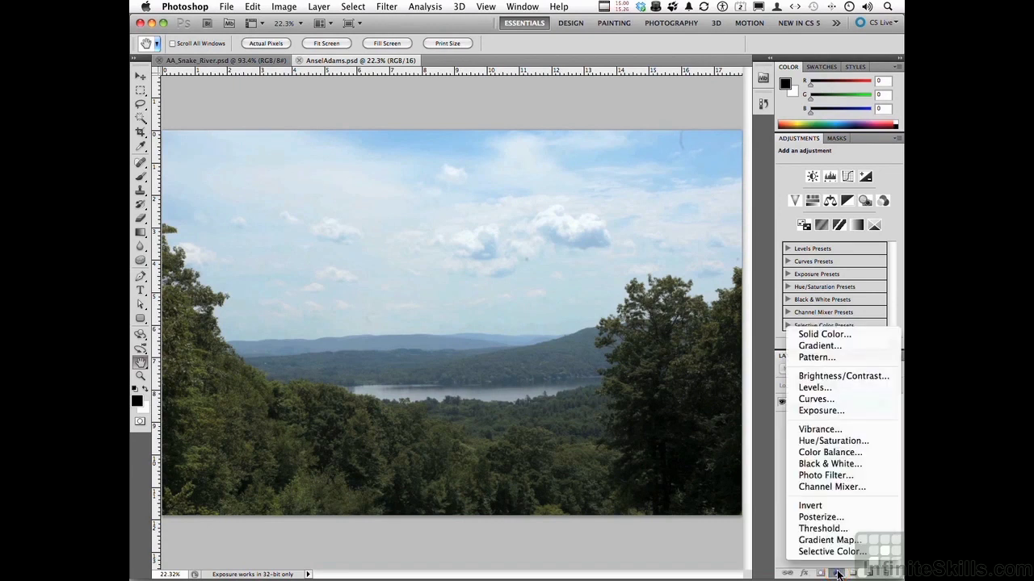
pyautogui.click(828, 487)
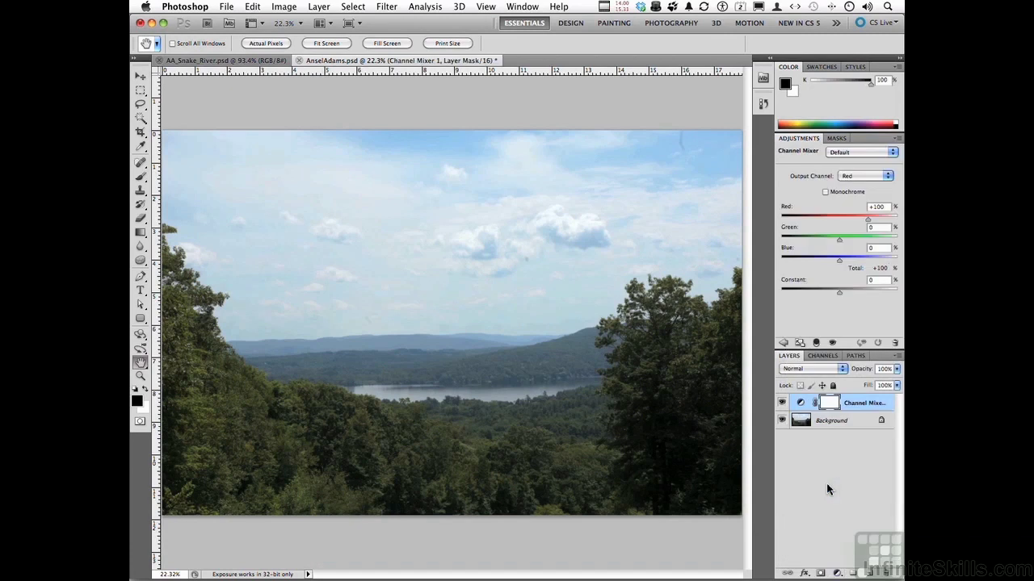
pyautogui.moveTo(786, 141); pyautogui.dragTo(596, 148)
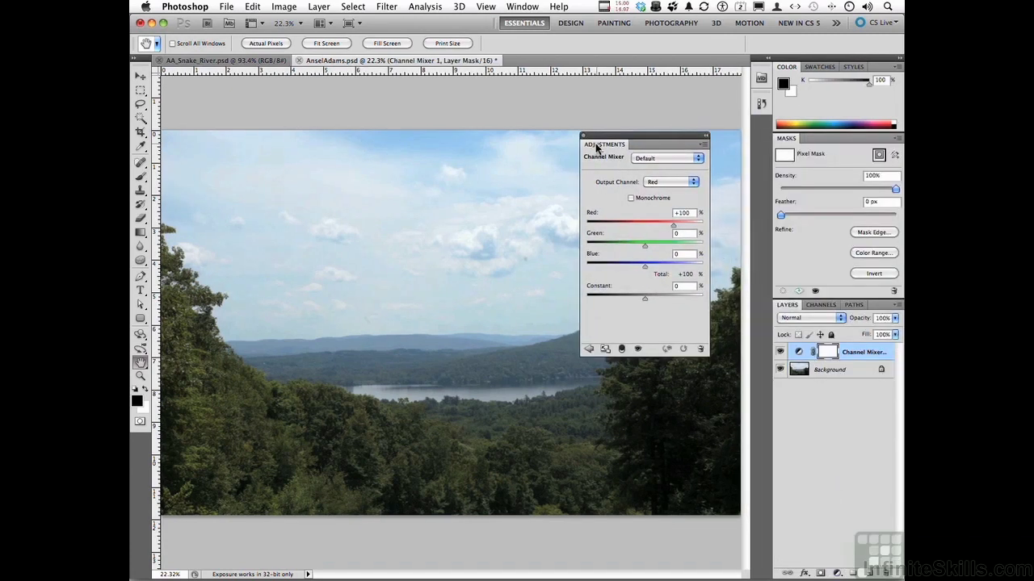
# Make the Channel Mixer monochrome with Red 140, Green 160 and Blue -200
pyautogui.click(630, 199)
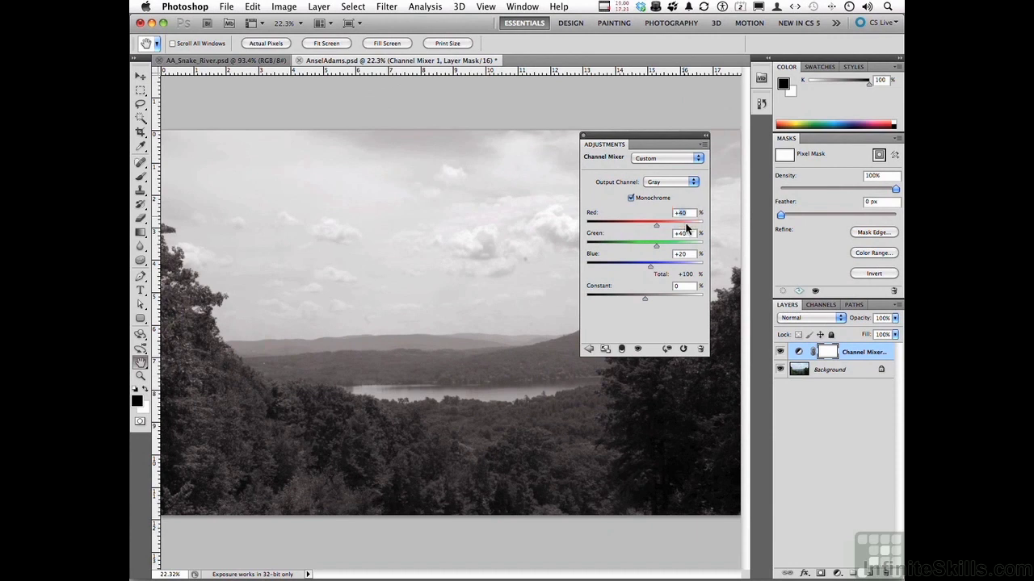
pyautogui.write('1')
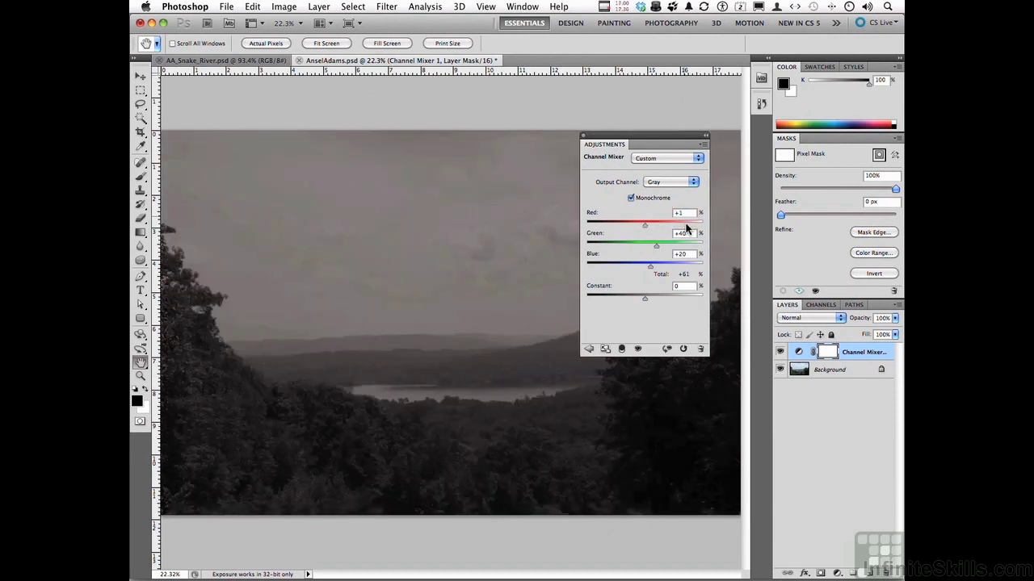
pyautogui.write('40')
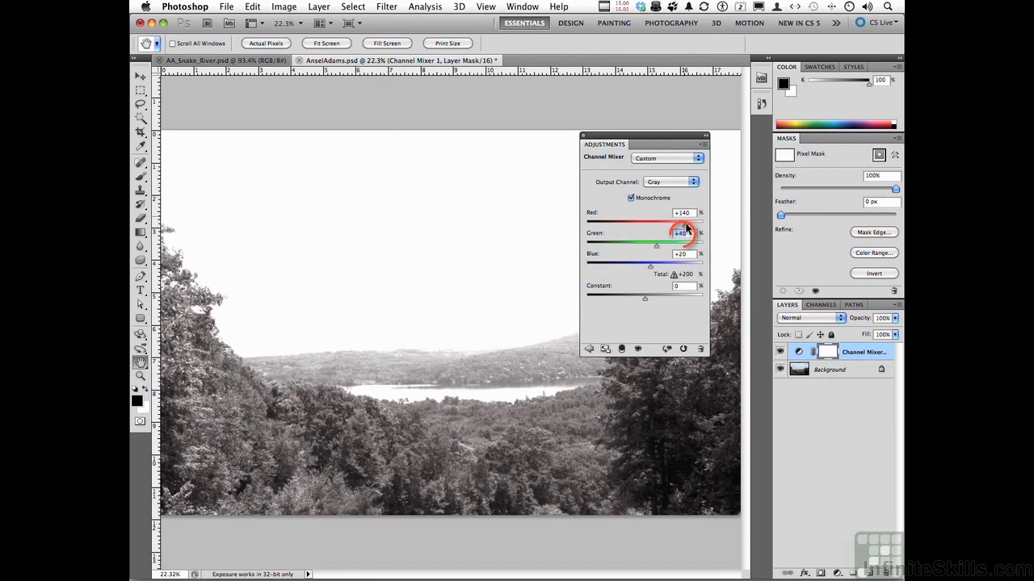
pyautogui.write('160')
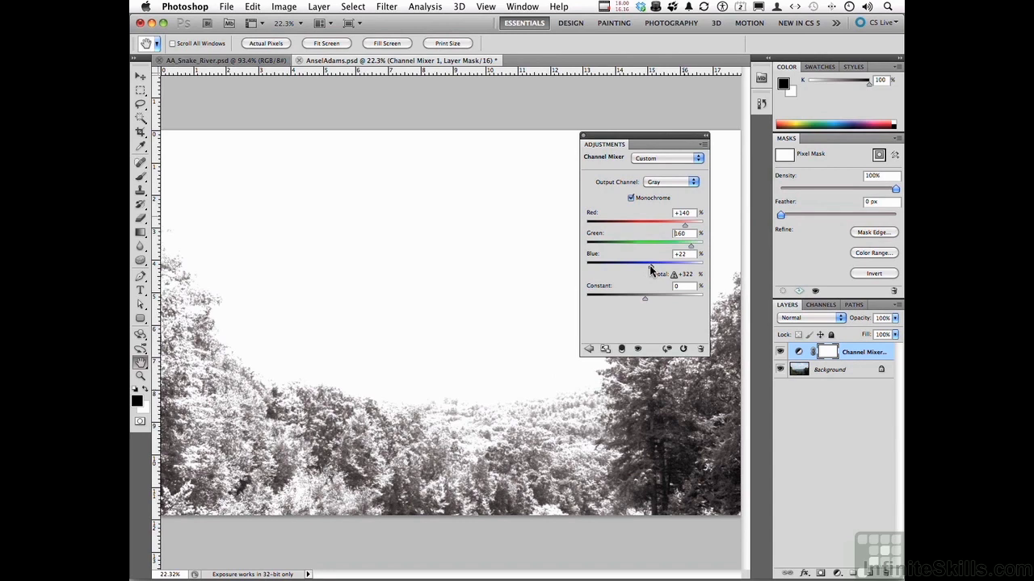
pyautogui.moveTo(649, 265); pyautogui.dragTo(569, 271)
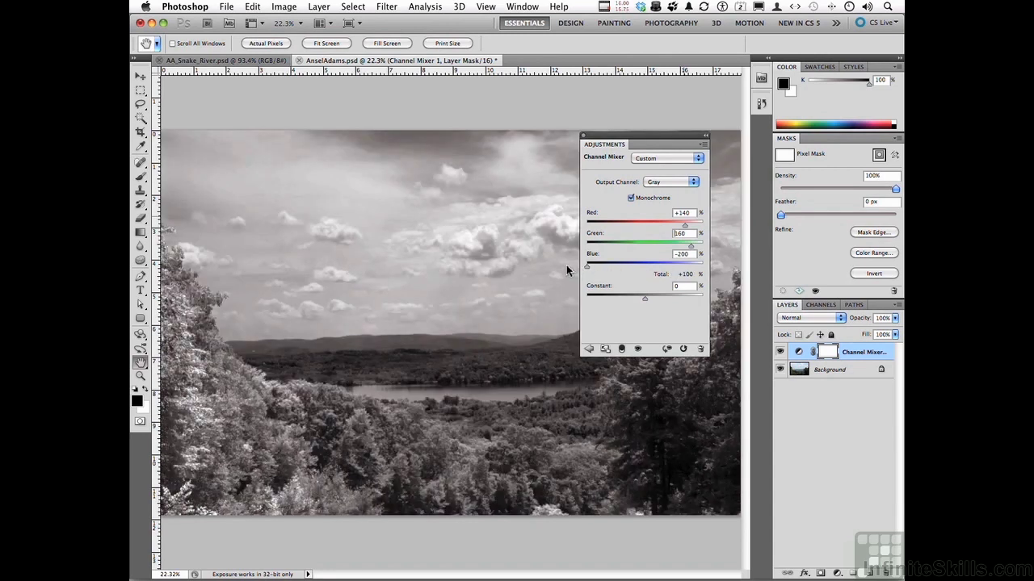
pyautogui.moveTo(651, 136); pyautogui.dragTo(726, 106)
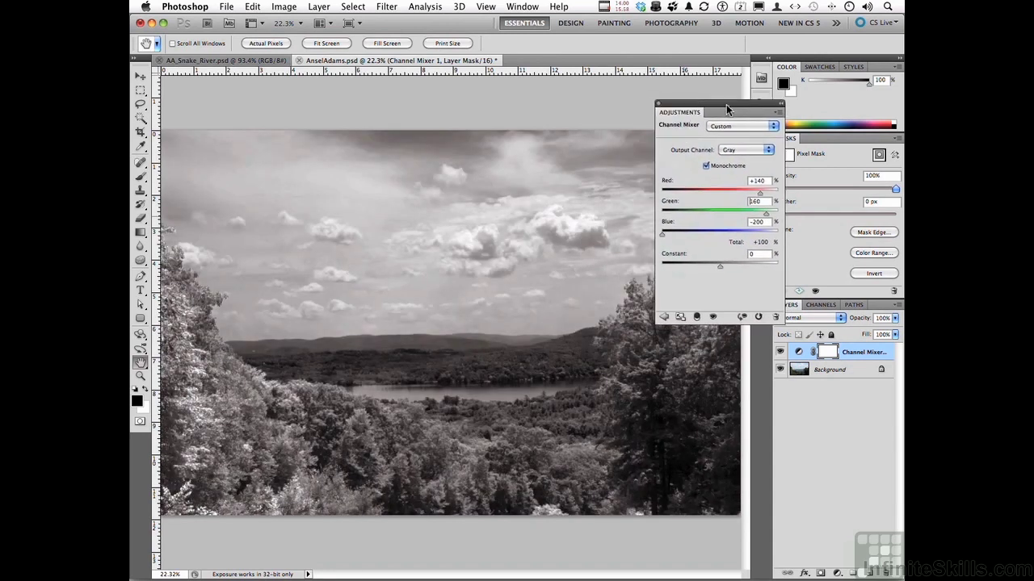
pyautogui.click(214, 61)
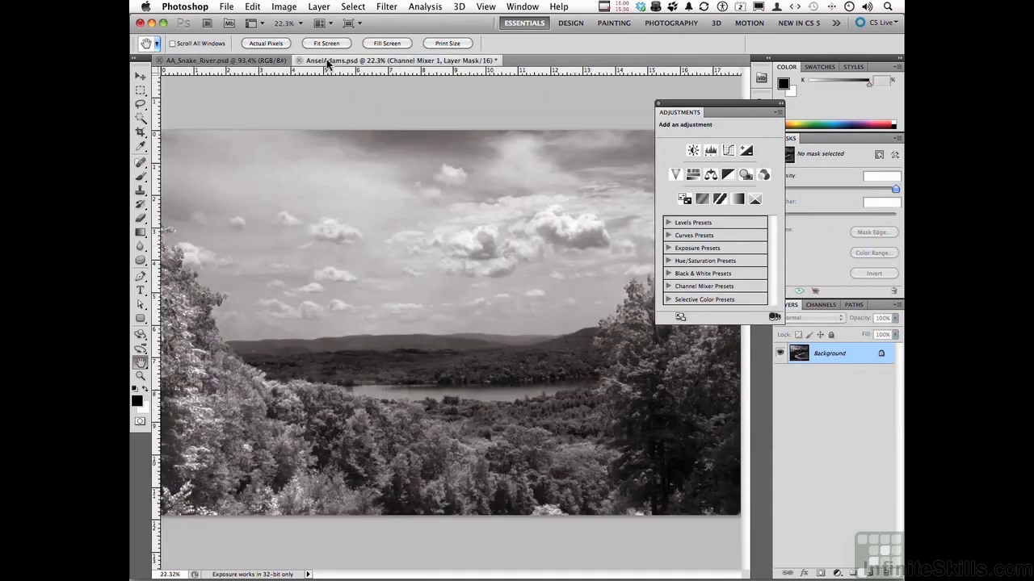
pyautogui.click(327, 62)
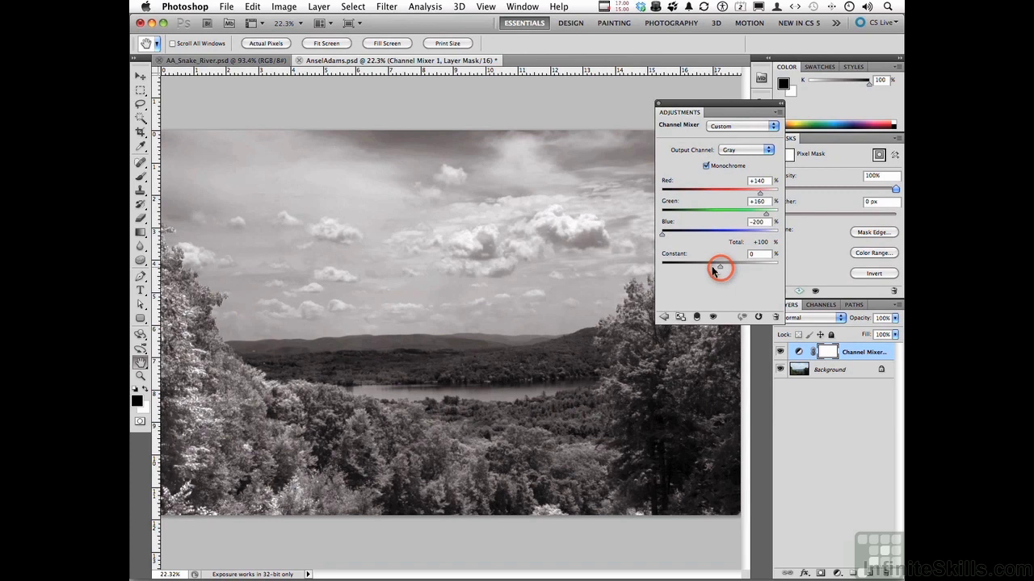
pyautogui.moveTo(719, 265); pyautogui.dragTo(715, 272)
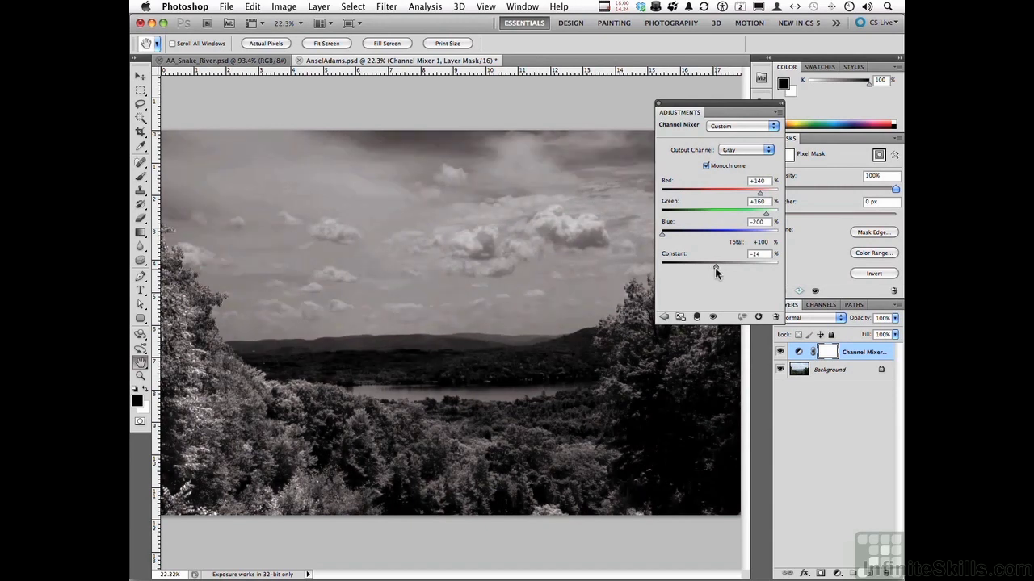
pyautogui.click(216, 60)
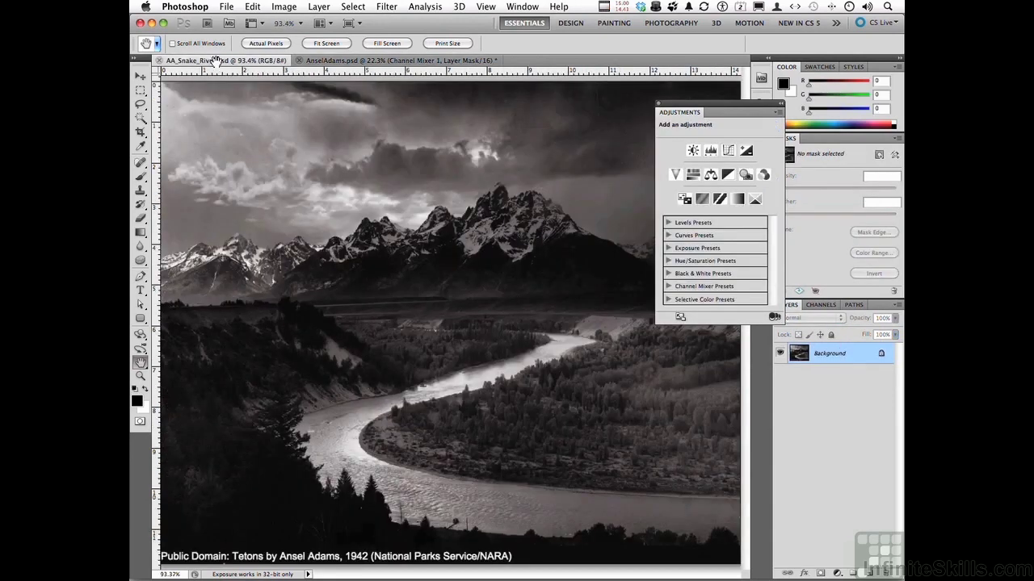
pyautogui.click(382, 63)
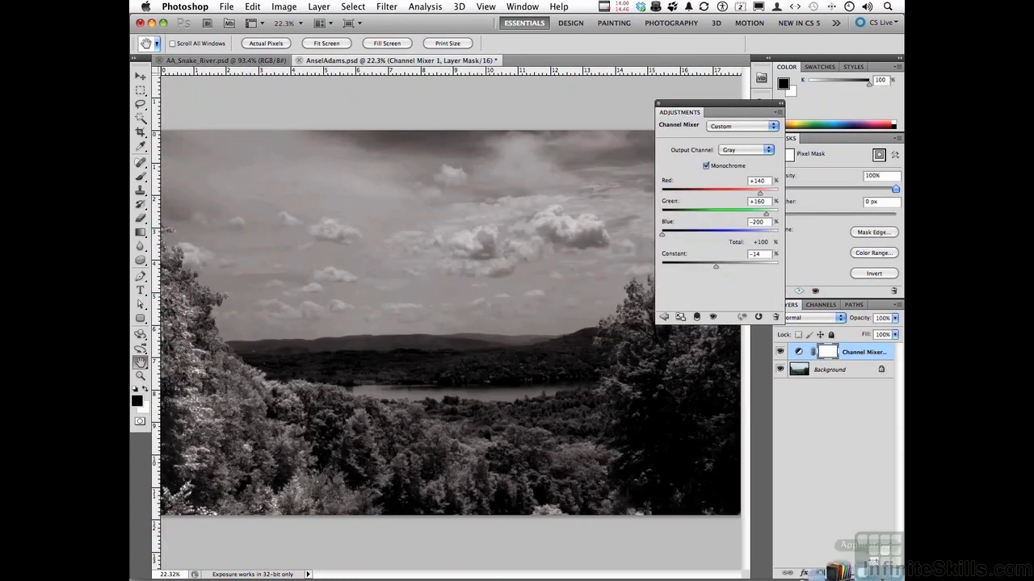
# Add a Curves layer with a midpoint and a lifted highlight point at Input 166, Output 195
pyautogui.click(837, 570)
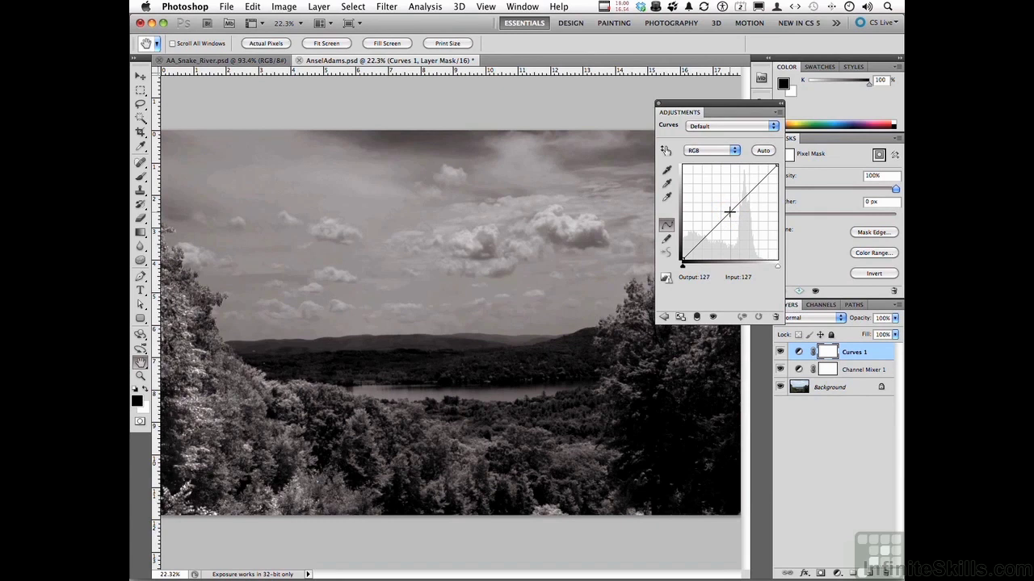
pyautogui.click(729, 212)
pyautogui.click(749, 189)
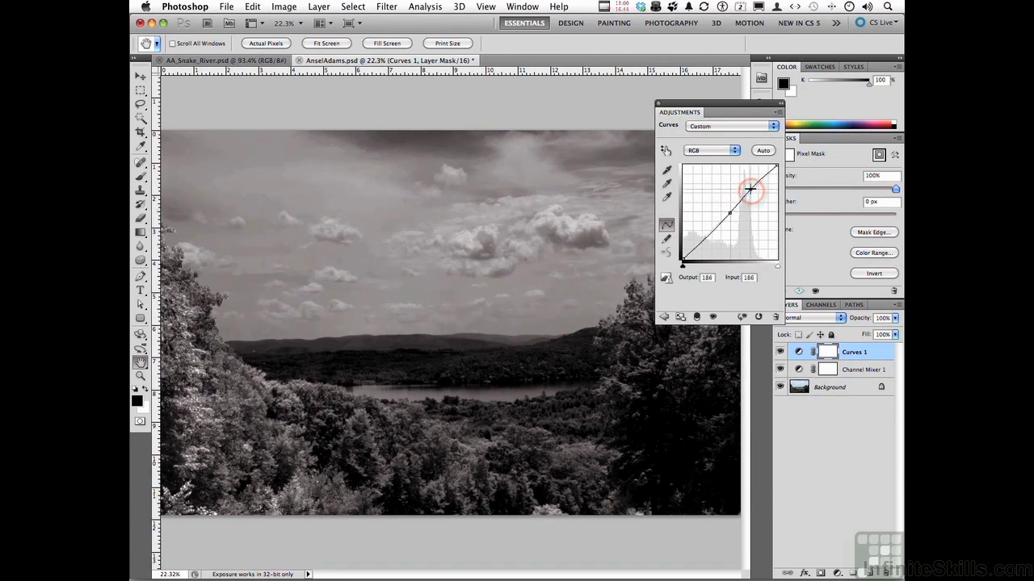
pyautogui.moveTo(749, 189); pyautogui.dragTo(744, 184)
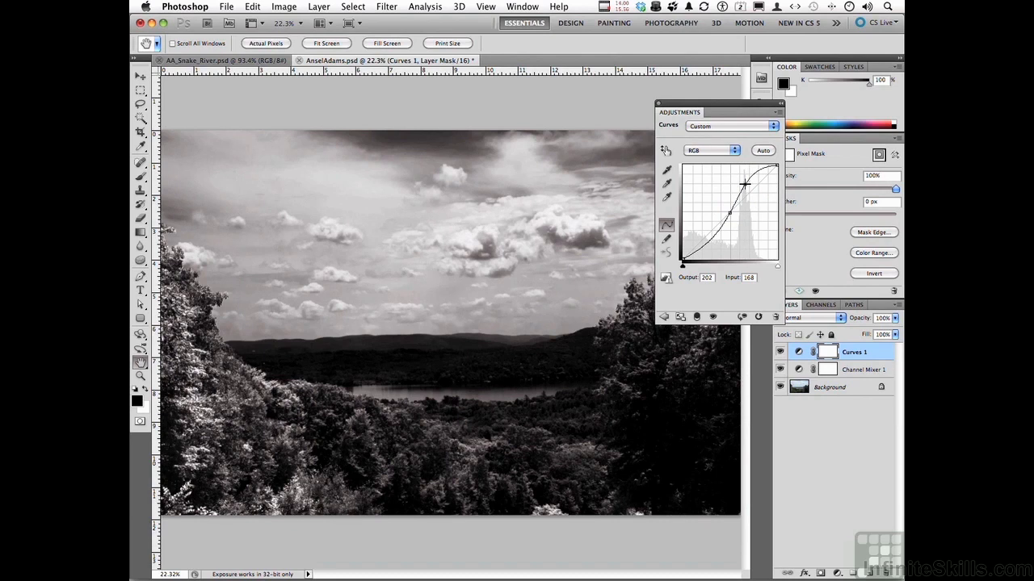
pyautogui.moveTo(744, 184); pyautogui.dragTo(743, 187)
pyautogui.moveTo(717, 114); pyautogui.dragTo(826, 139)
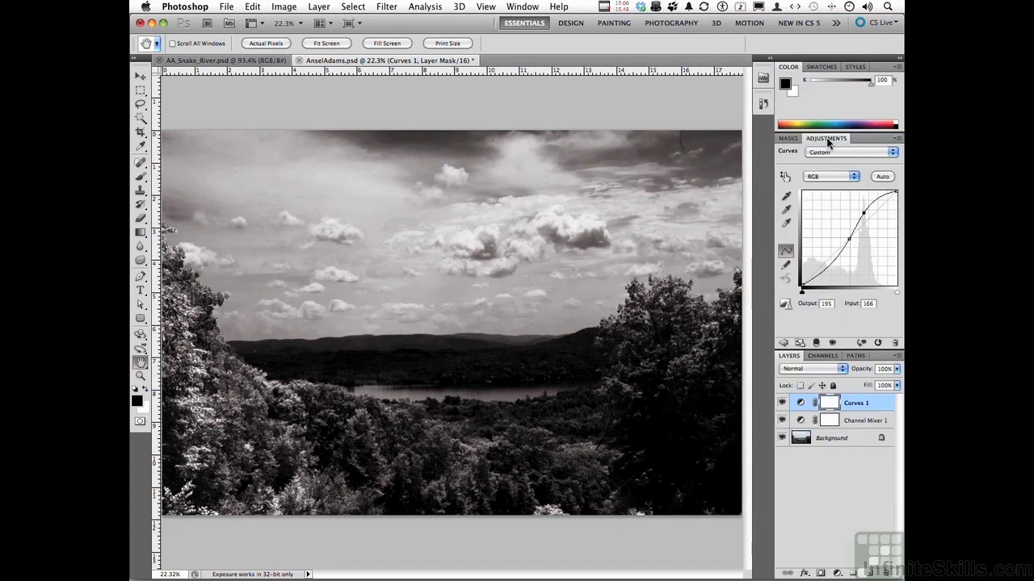
# Magic Wand-select the sky plus the dark upper-right clouds from the Background, then reselect Curves 1
pyautogui.click(141, 119)
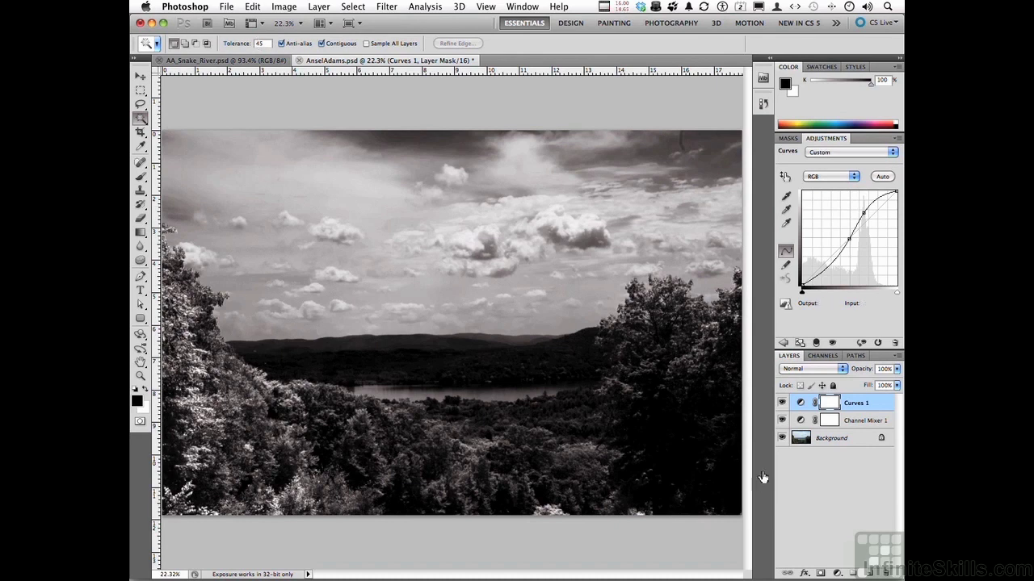
pyautogui.click(852, 440)
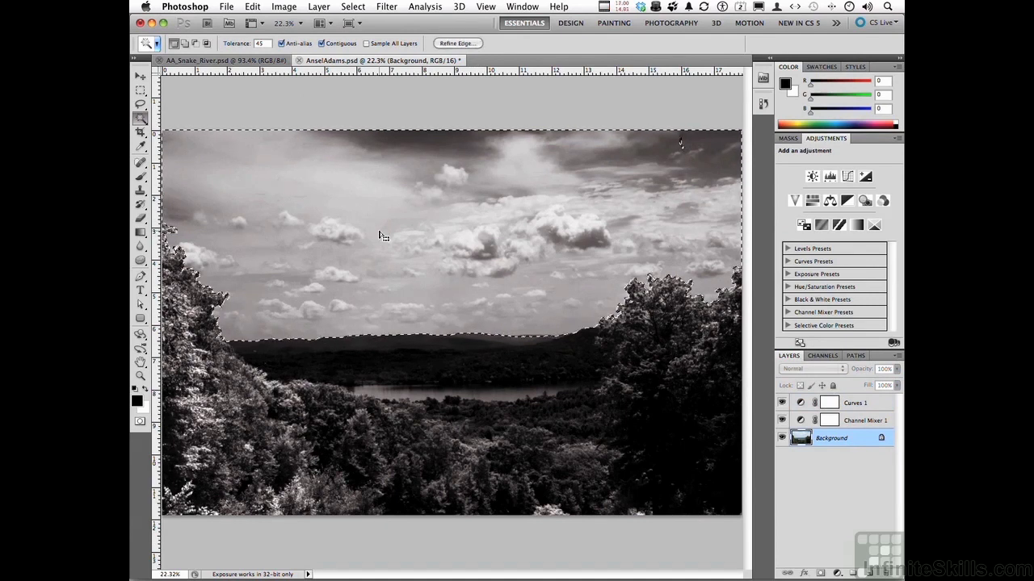
pyautogui.keyDown('shift'); pyautogui.click(681, 147); pyautogui.keyUp('shift')
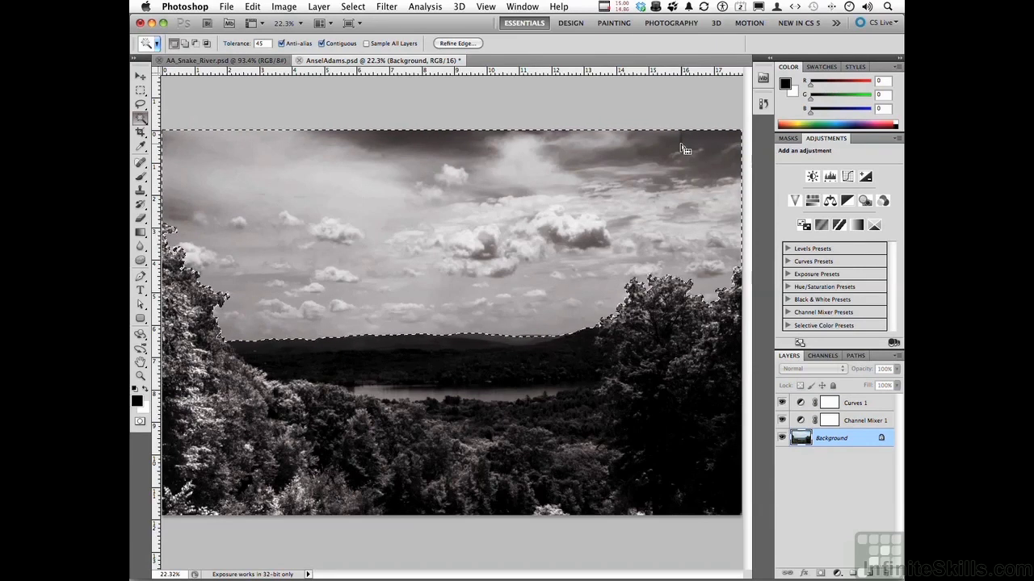
pyautogui.click(852, 406)
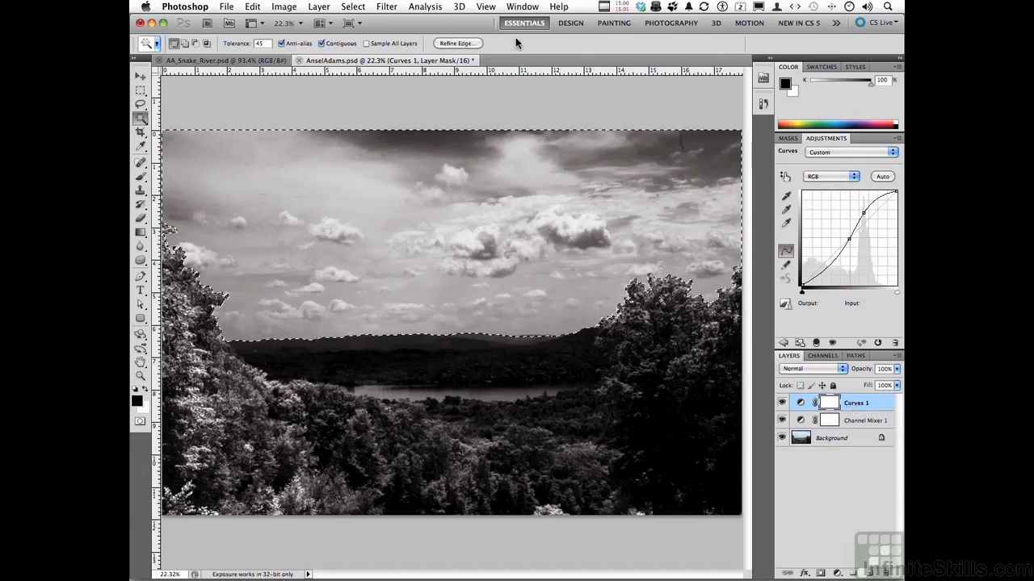
# Invert the sky selection, fill the Curves 1 mask black over the land and trees, and deselect
pyautogui.click(353, 7)
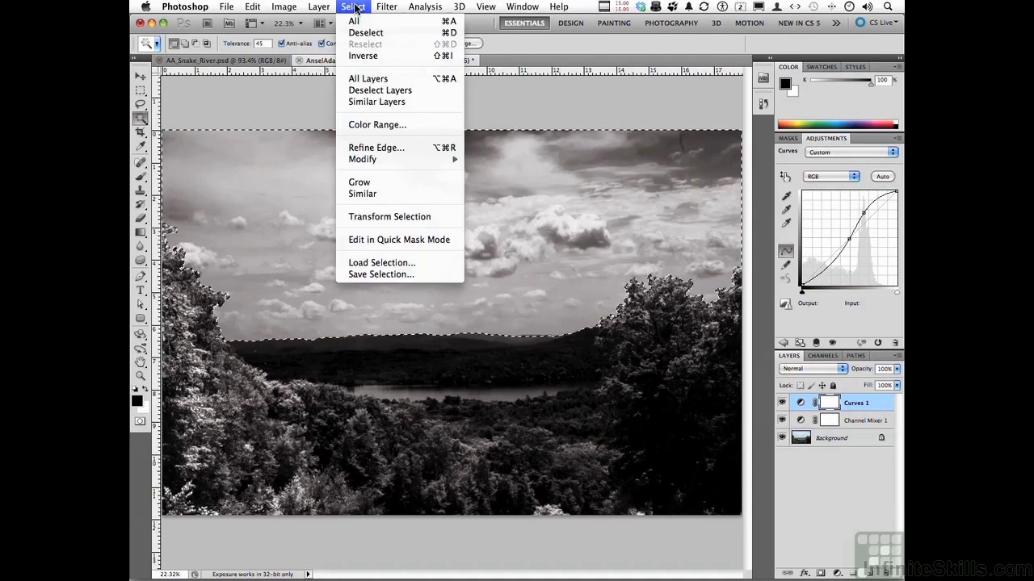
pyautogui.click(364, 55)
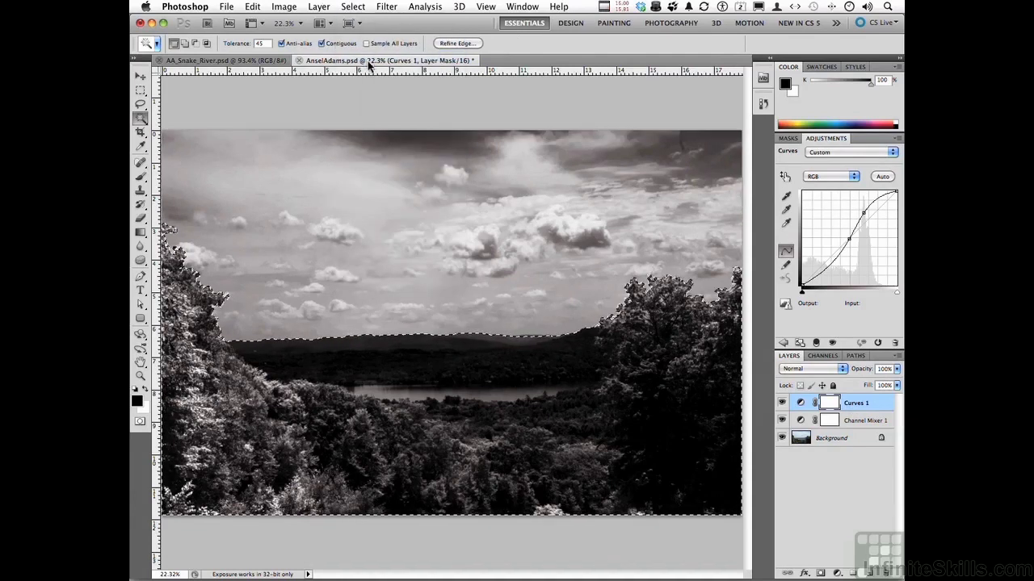
pyautogui.doubleClick(856, 404)
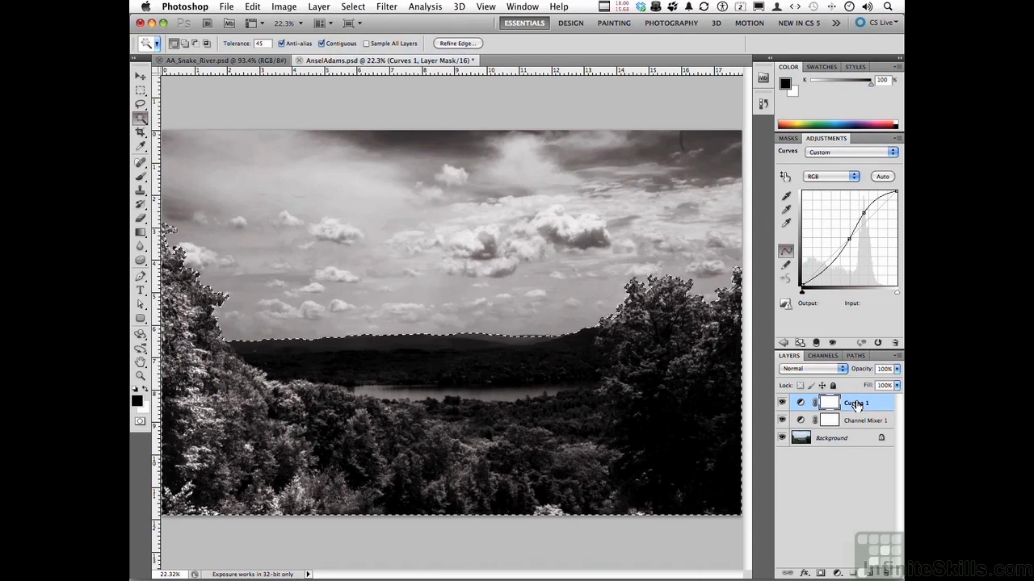
pyautogui.click(832, 406)
pyautogui.hotkey('alt', 'BackSpace')
pyautogui.hotkey('alt', 'BackSpace')
pyautogui.hotkey('ctrl', 'd')
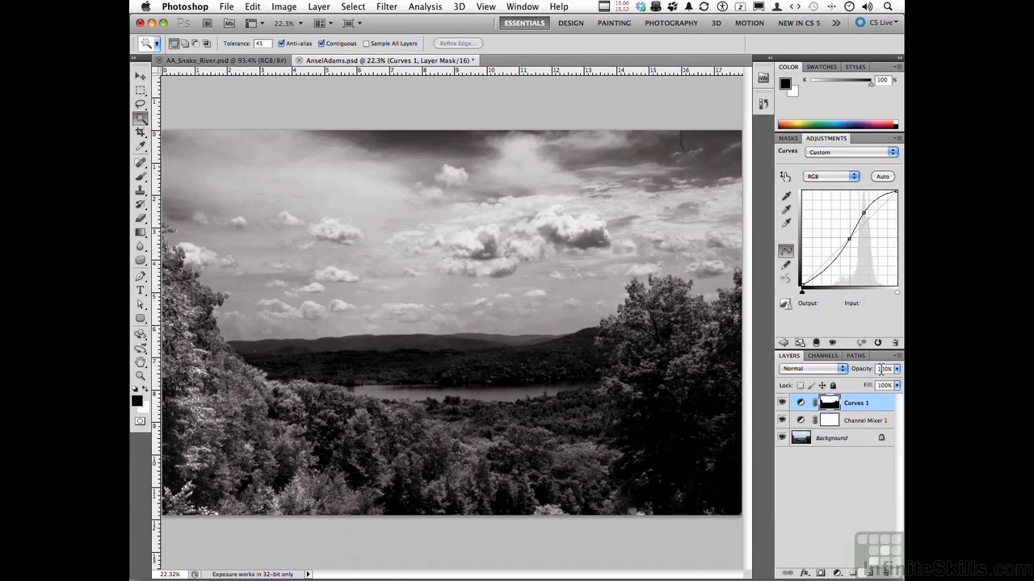
pyautogui.click(217, 61)
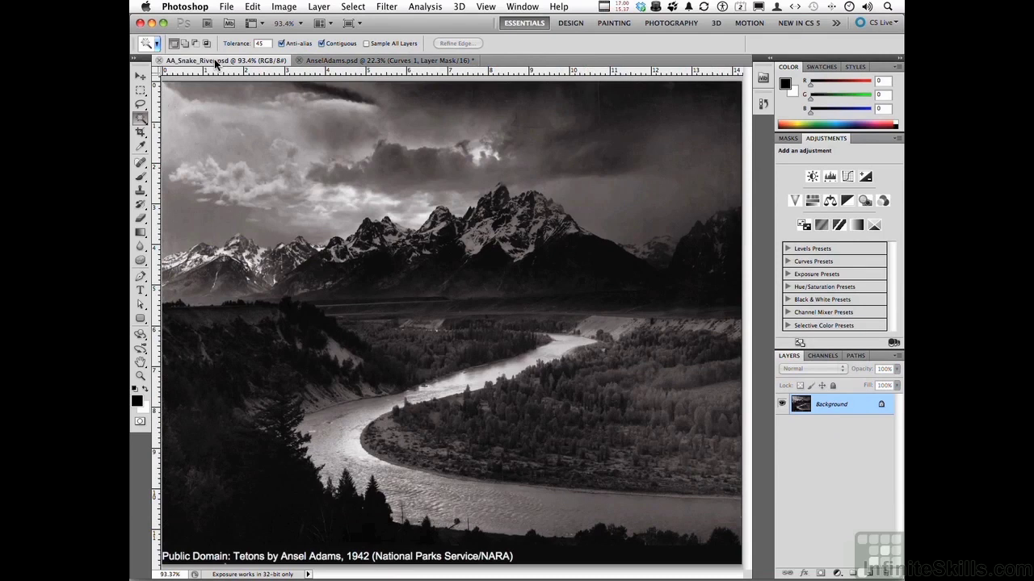
pyautogui.click(297, 62)
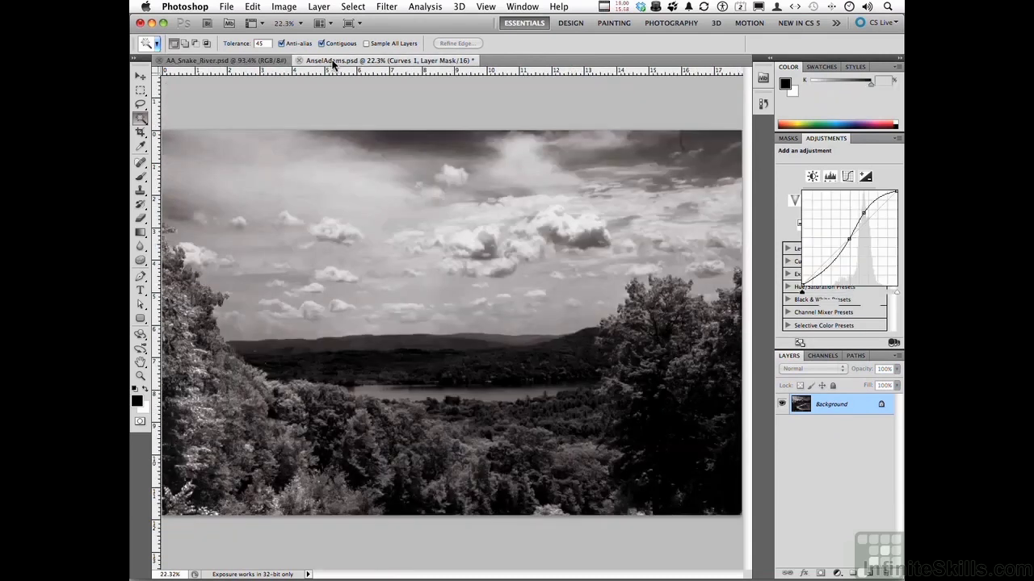